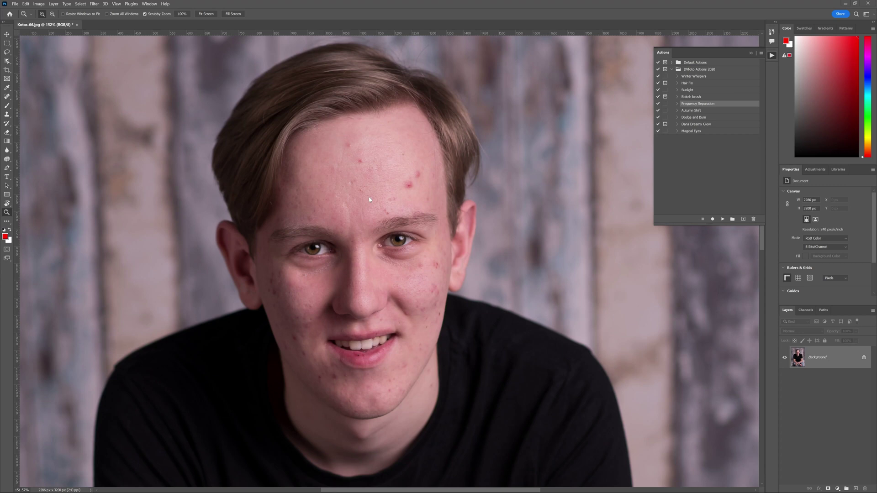
click(94, 4)
mouse_move(152, 153)
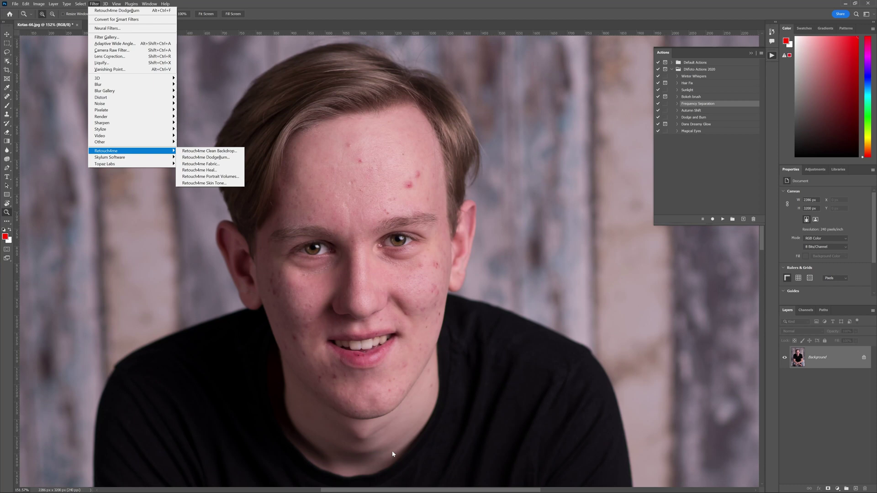
click(207, 171)
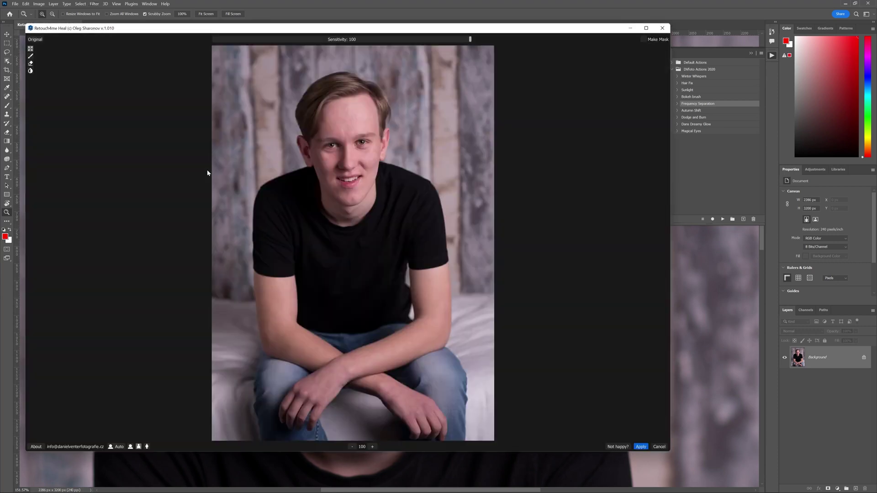
scroll(334, 151, up, 5)
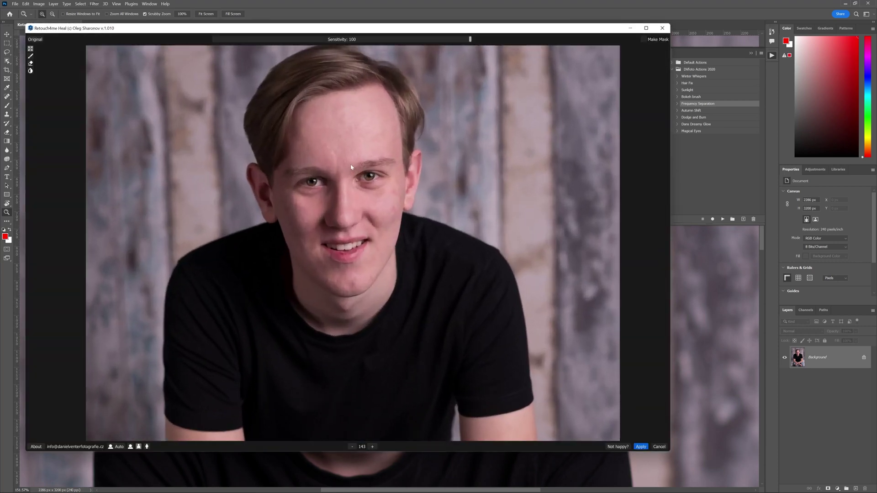
scroll(352, 128, up, 2)
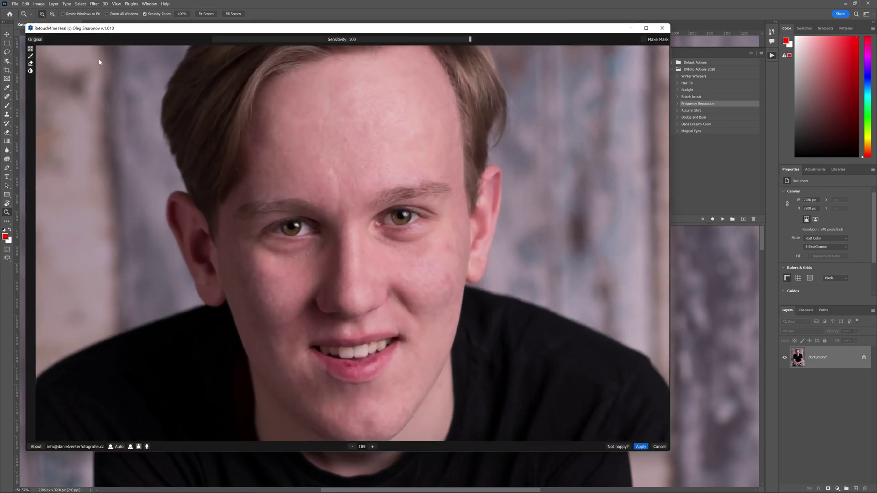
click(37, 39)
click(37, 40)
click(659, 447)
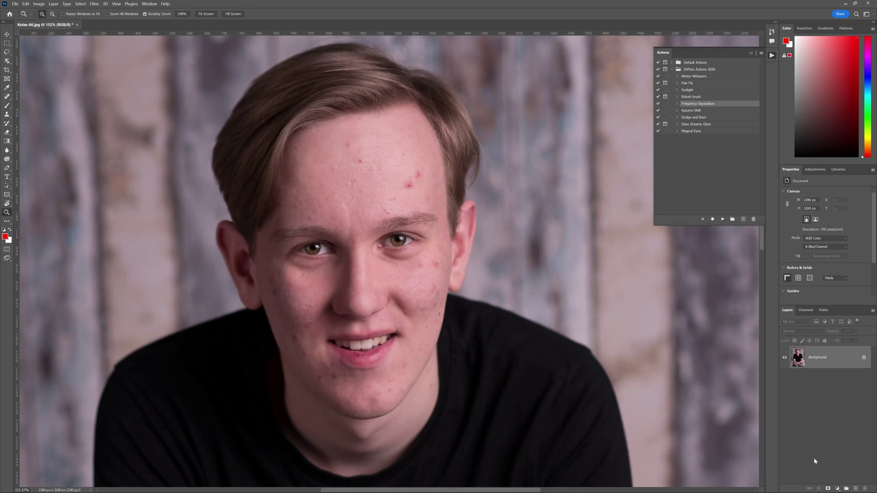
Duplicate the Background layer and open the Retouch4me Heal filter on the copy.
key(ctrl+j)
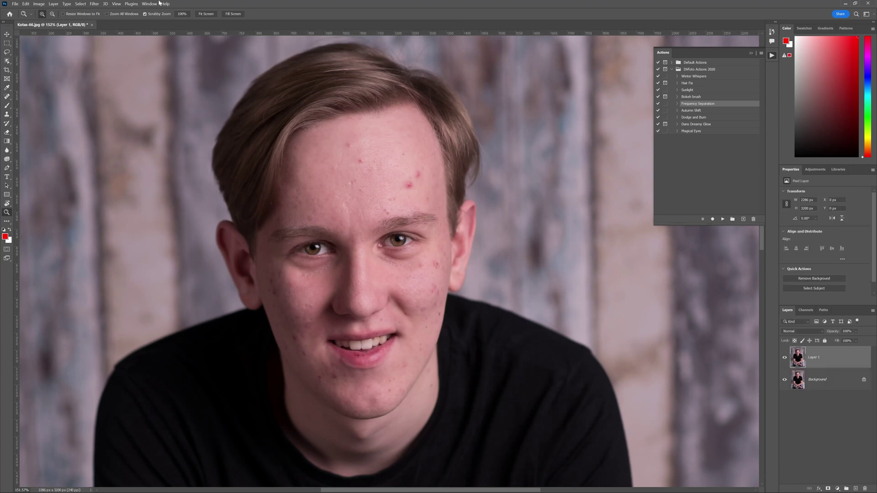
click(98, 4)
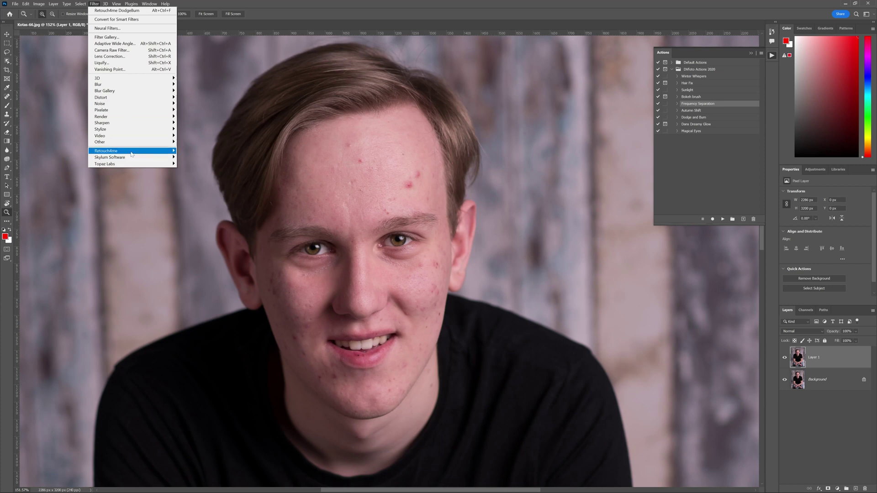
mouse_move(134, 154)
click(204, 172)
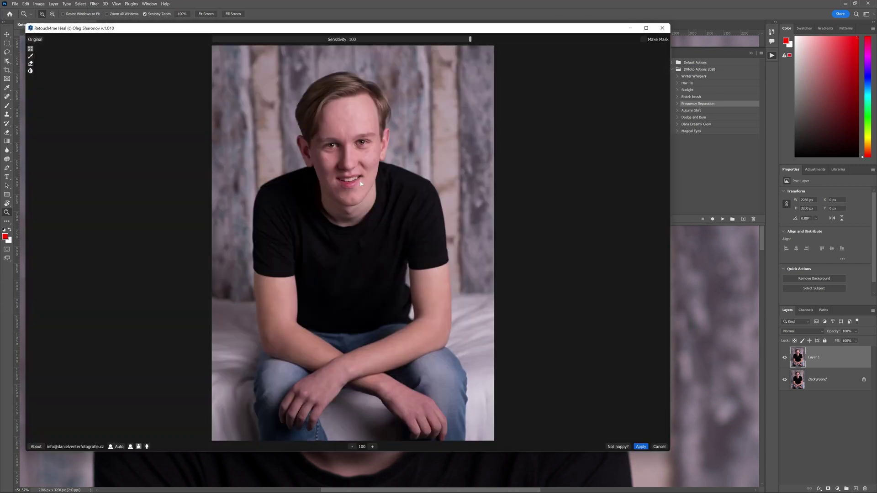
Compare the healed face preview with the original, and apply the Retouch4me Heal result to the duplicate layer.
scroll(361, 133, up, 5)
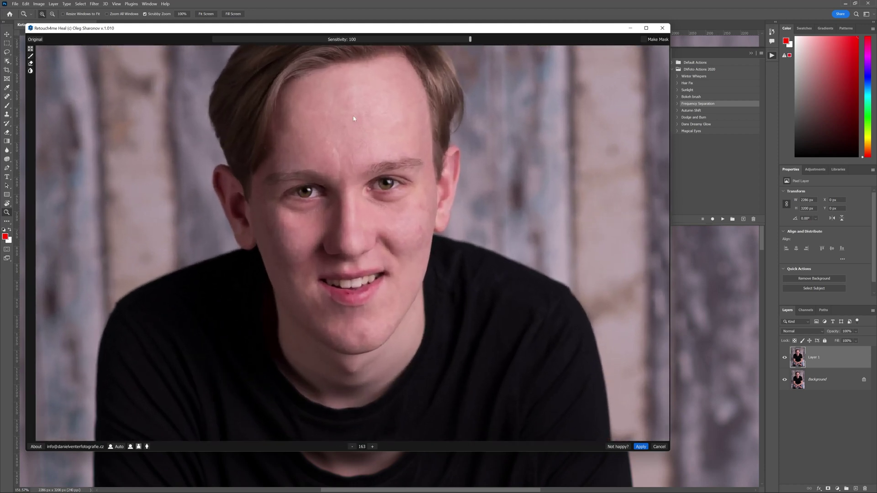
scroll(293, 83, up, 1)
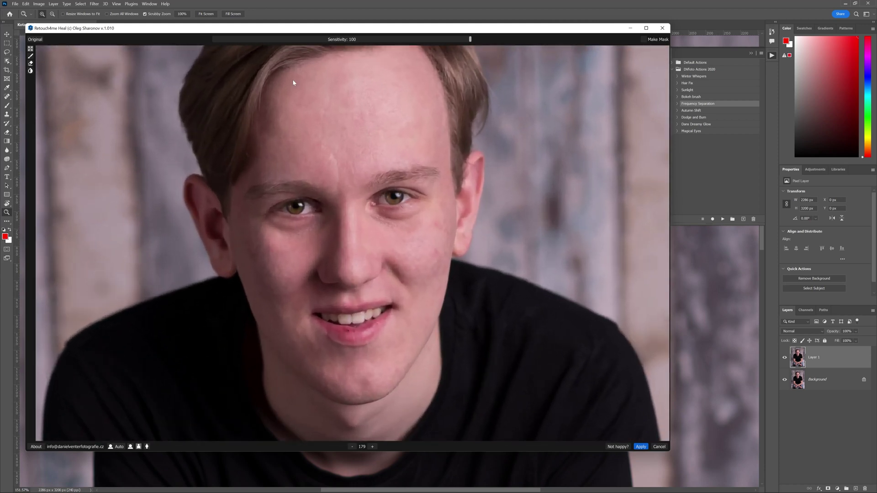
click(36, 39)
click(36, 40)
drag(146, 33, 223, 138)
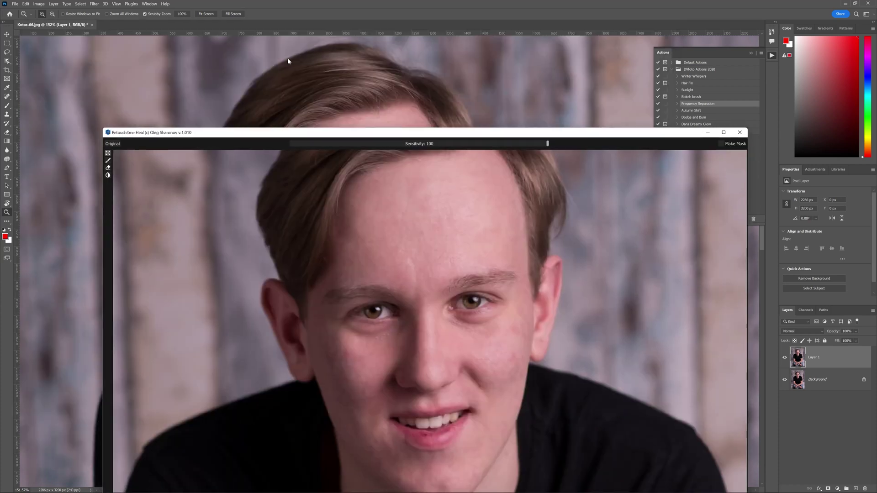
drag(338, 135, 274, 32)
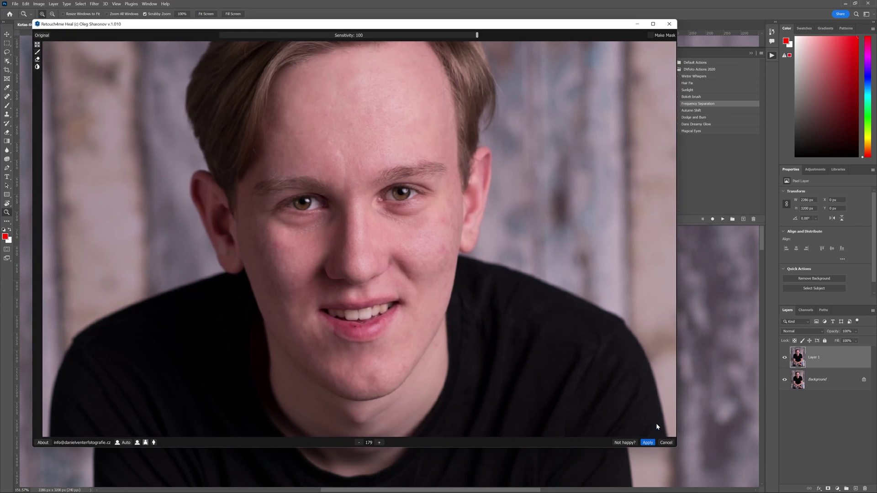
click(647, 442)
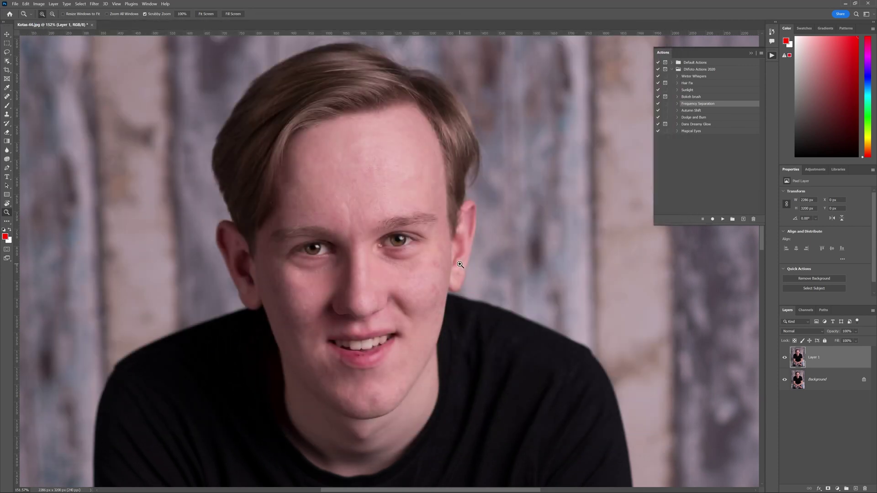
Examine the facial skin up close with Layer 1 shown and hidden to compare the healed and original versions.
drag(381, 200, 388, 200)
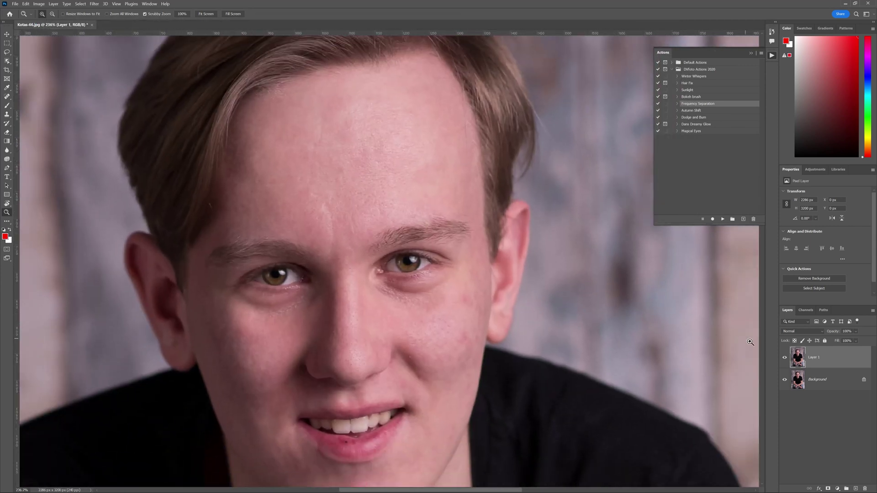
click(784, 358)
click(785, 359)
click(785, 358)
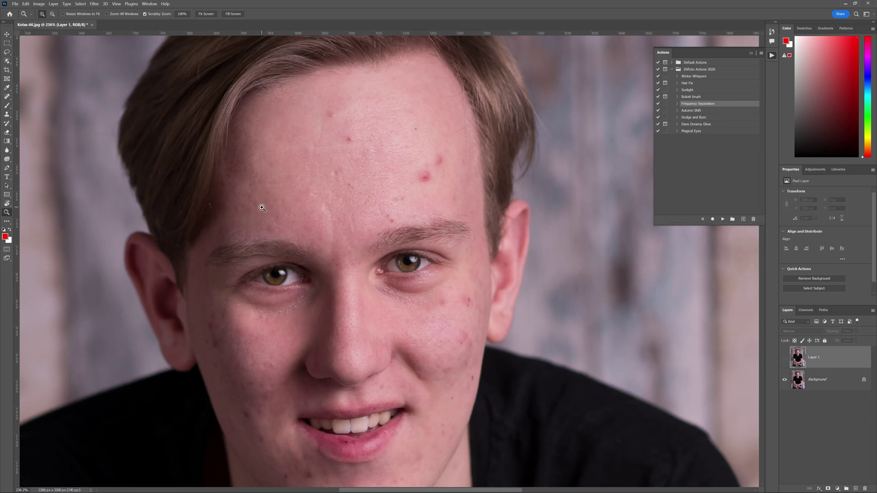
drag(256, 211, 274, 219)
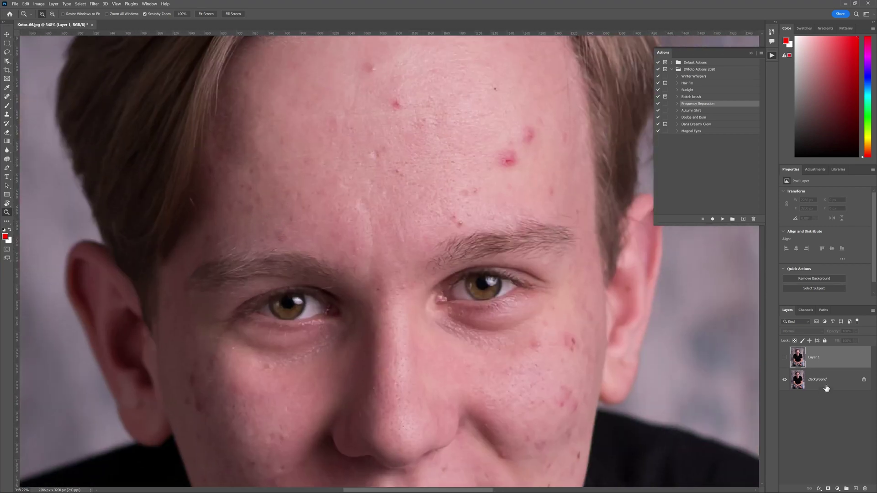
click(785, 359)
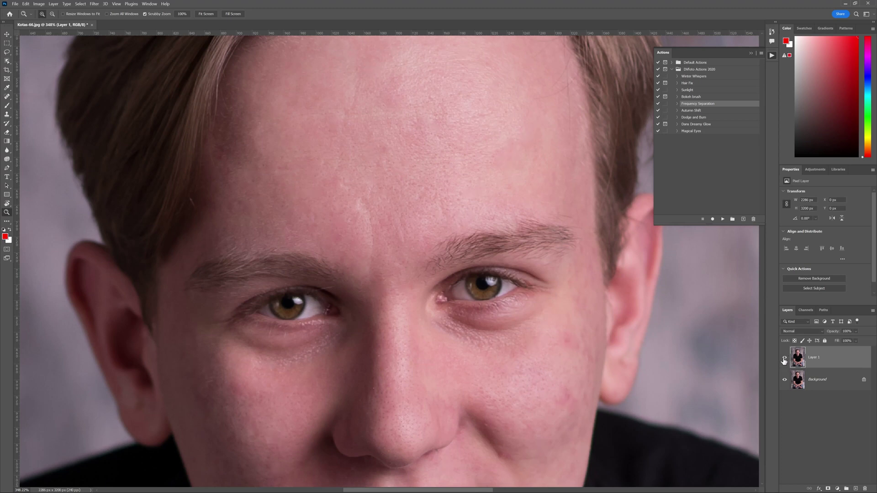
click(785, 360)
click(784, 360)
drag(378, 204, 366, 202)
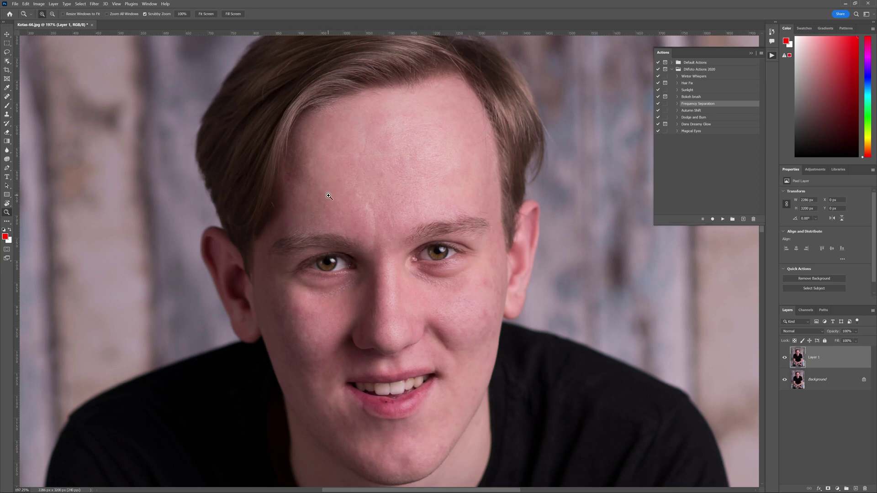
click(785, 358)
click(785, 358)
Add a new layer and outline the uneven skin patches on the forehead, cheeks, nose and chin with a thin red brush.
click(856, 488)
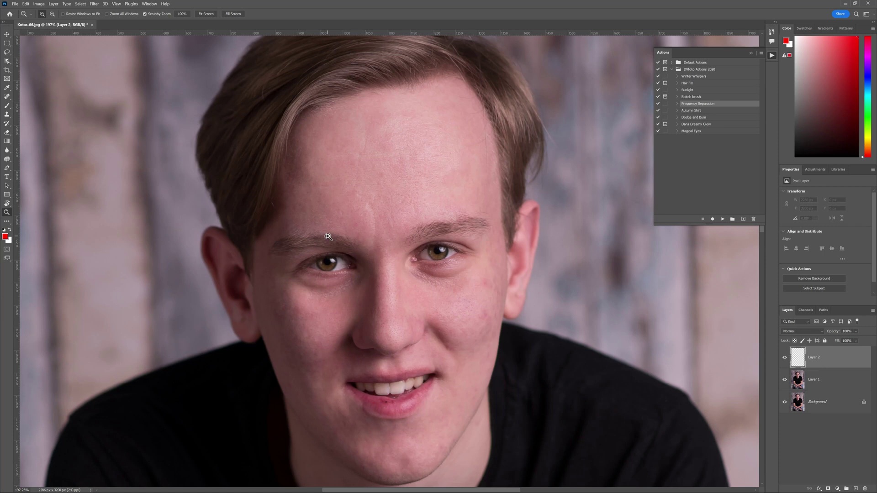
key(b)
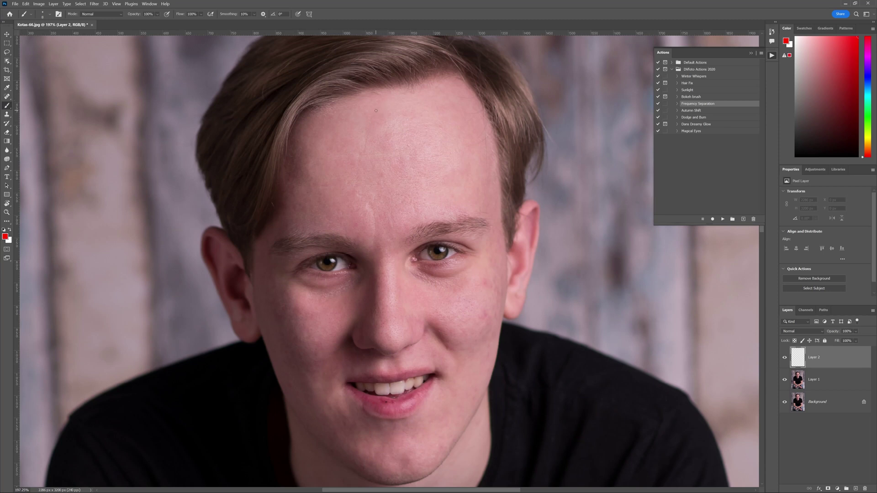
mouse_move(377, 106)
mouse_down()
mouse_move(360, 120)
mouse_move(358, 135)
mouse_move(375, 137)
mouse_move(393, 118)
mouse_move(376, 175)
mouse_move(416, 160)
mouse_move(328, 140)
mouse_move(304, 196)
mouse_move(326, 211)
mouse_move(331, 226)
mouse_move(371, 240)
mouse_move(396, 210)
mouse_move(331, 184)
mouse_up()
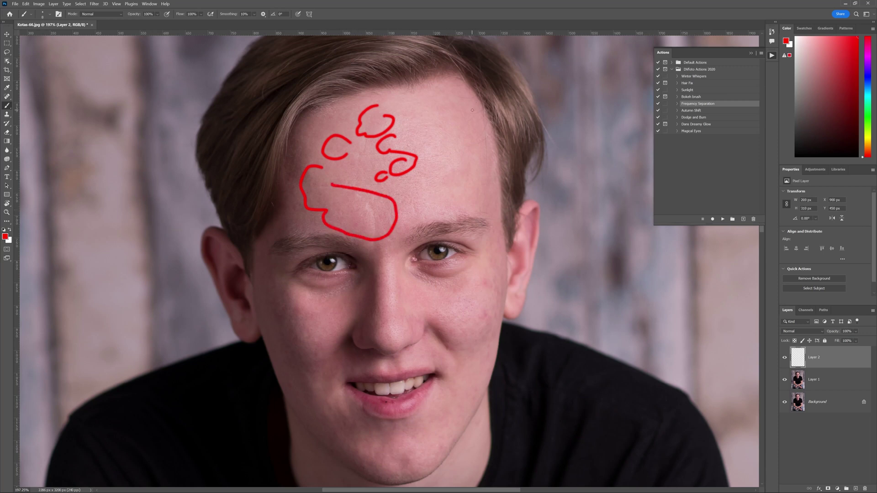
mouse_move(479, 99)
mouse_down()
mouse_move(455, 108)
mouse_move(464, 129)
mouse_up()
mouse_move(471, 181)
mouse_down()
mouse_move(495, 202)
mouse_move(494, 182)
mouse_up()
mouse_move(507, 262)
mouse_down()
mouse_move(484, 266)
mouse_move(478, 280)
mouse_move(487, 292)
mouse_move(461, 279)
mouse_move(431, 290)
mouse_move(471, 283)
mouse_up()
mouse_move(489, 311)
mouse_down()
mouse_move(469, 335)
mouse_move(491, 320)
mouse_up()
drag(383, 318, 393, 318)
drag(316, 308, 284, 306)
drag(281, 339, 316, 312)
mouse_move(330, 356)
mouse_down()
mouse_move(303, 362)
mouse_move(337, 387)
mouse_up()
mouse_move(414, 443)
mouse_down()
mouse_move(345, 454)
mouse_move(380, 471)
mouse_move(444, 432)
mouse_up()
drag(458, 396, 471, 386)
mouse_move(443, 338)
mouse_down()
mouse_move(450, 345)
mouse_move(418, 349)
mouse_move(465, 342)
mouse_move(431, 327)
mouse_up()
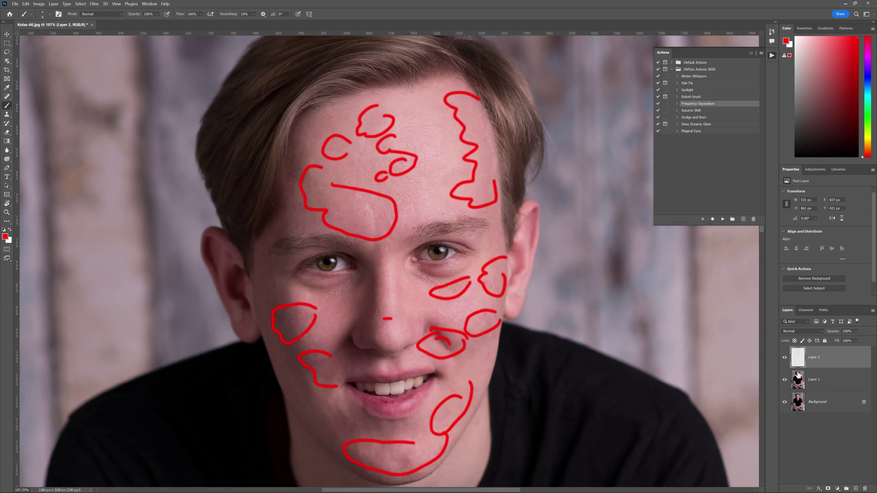
Hide the layer with the red markings and make Layer 1 the active layer.
click(785, 357)
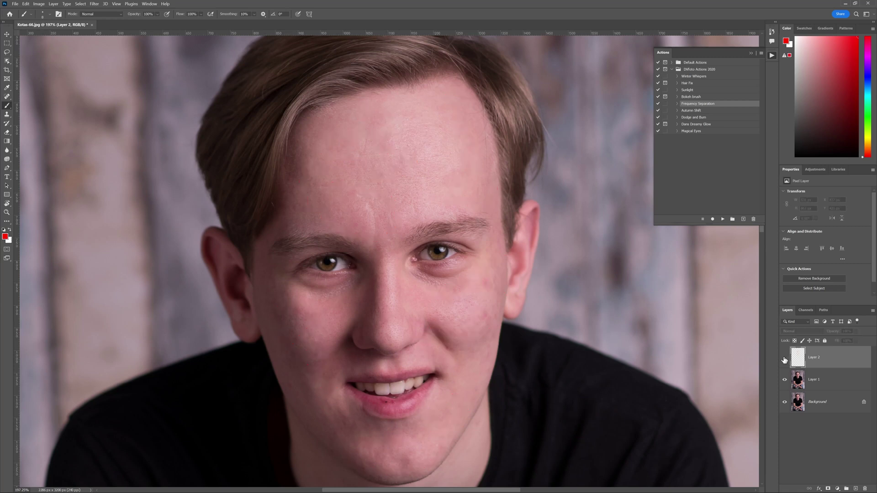
click(816, 380)
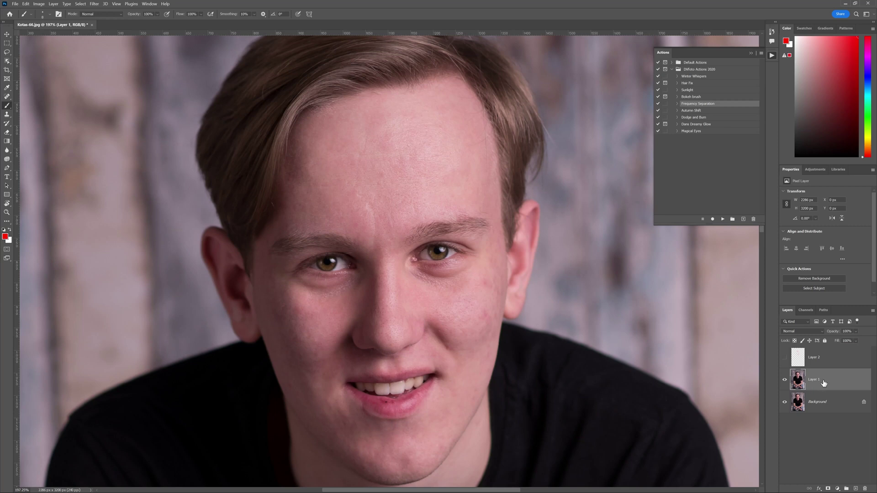
click(93, 5)
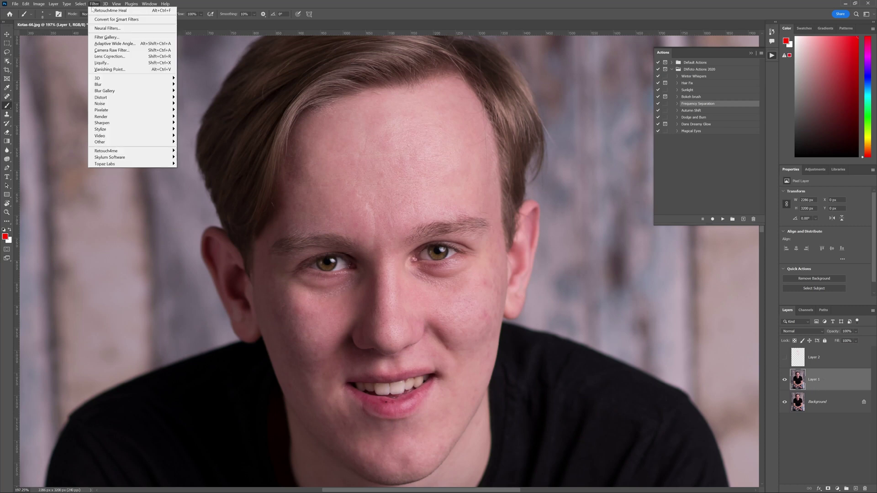
mouse_move(123, 153)
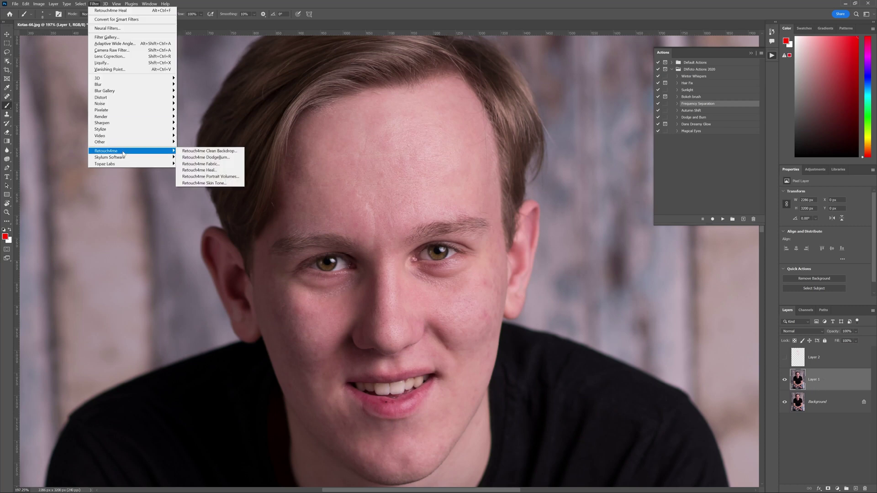
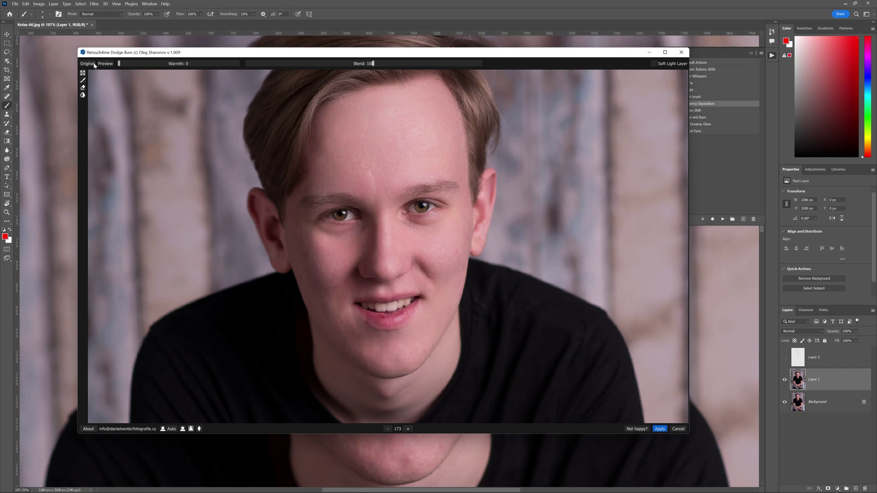
click(91, 65)
click(92, 65)
scroll(404, 154, up, 3)
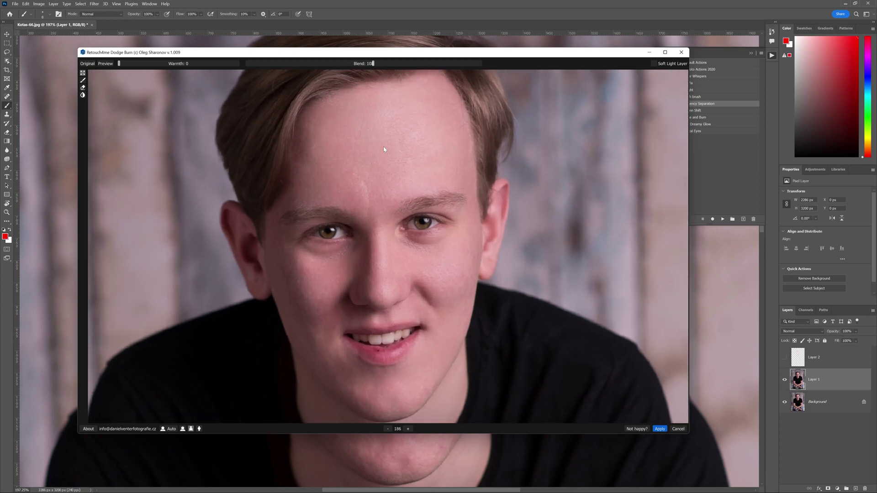
scroll(384, 149, up, 1)
scroll(383, 149, down, 2)
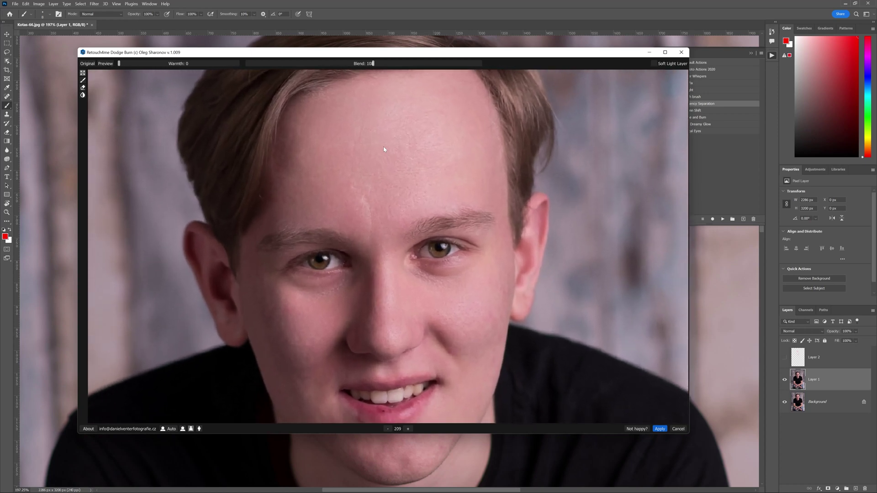
scroll(384, 149, down, 1)
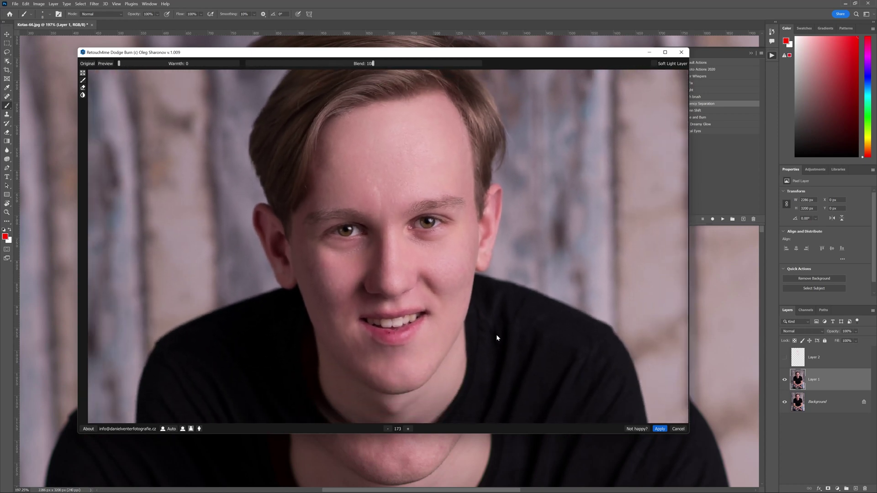
click(659, 429)
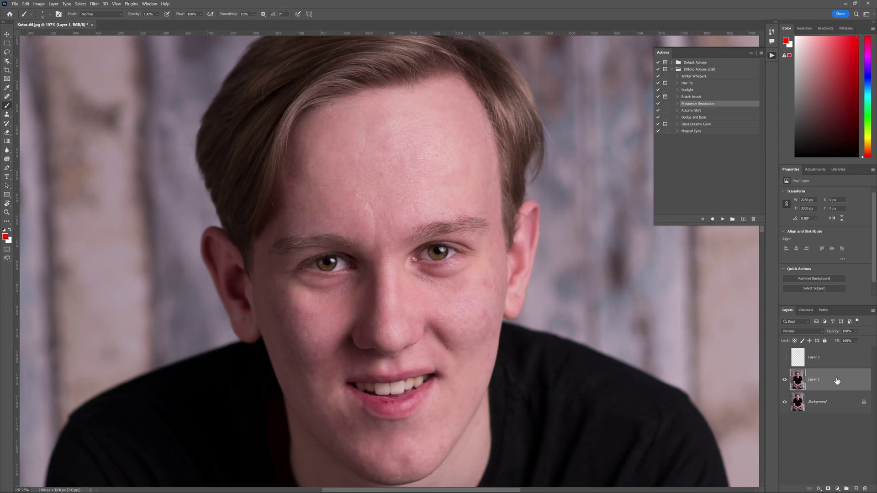
Duplicate Layer 1 and open the Retouch4me Dodge Burn filter on the copy.
key(ctrl+j)
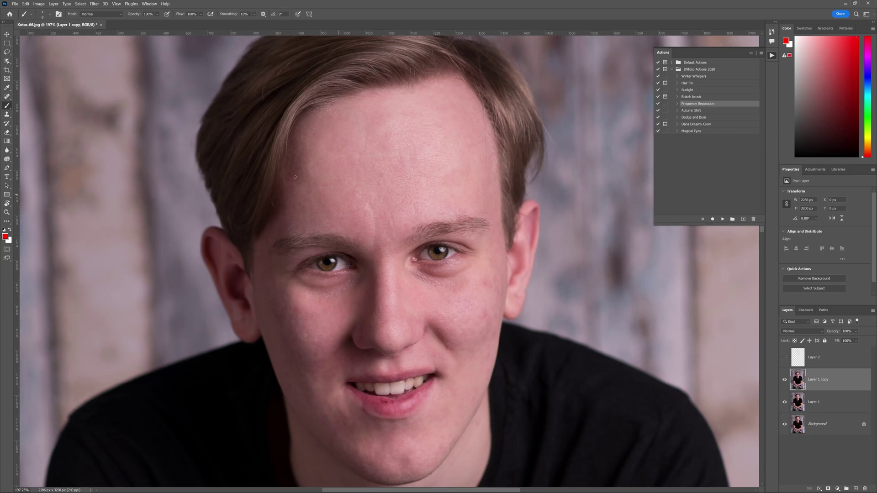
click(95, 4)
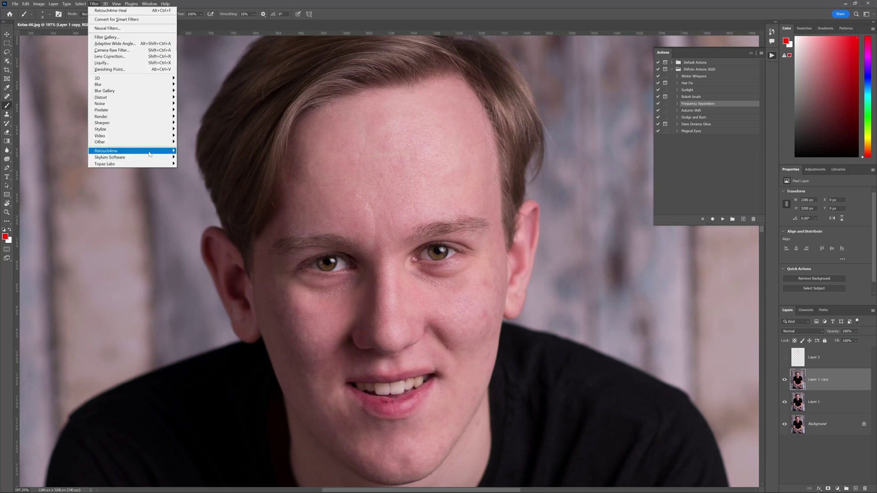
mouse_move(149, 154)
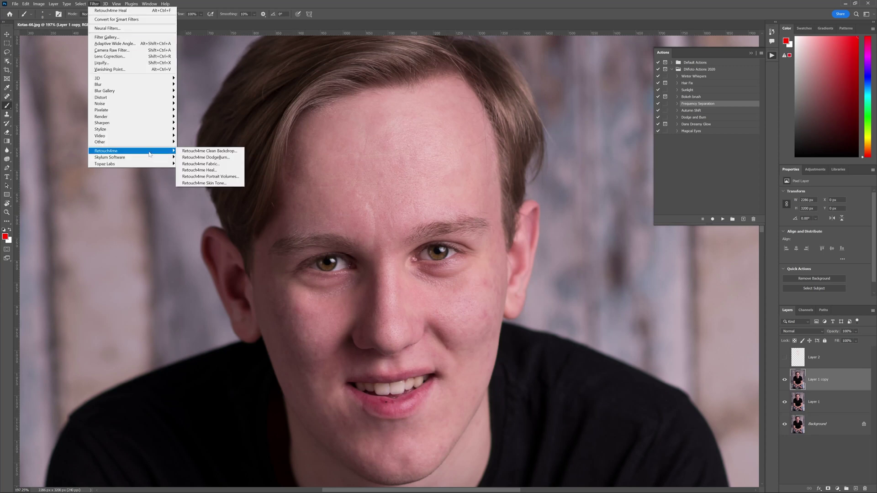
click(215, 157)
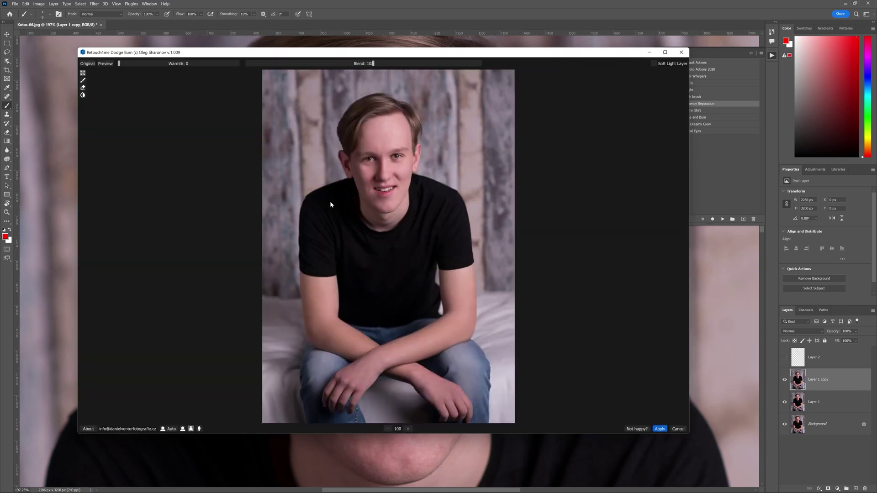
Apply the Dodge Burn filter to Layer 1 copy with its current settings.
click(653, 428)
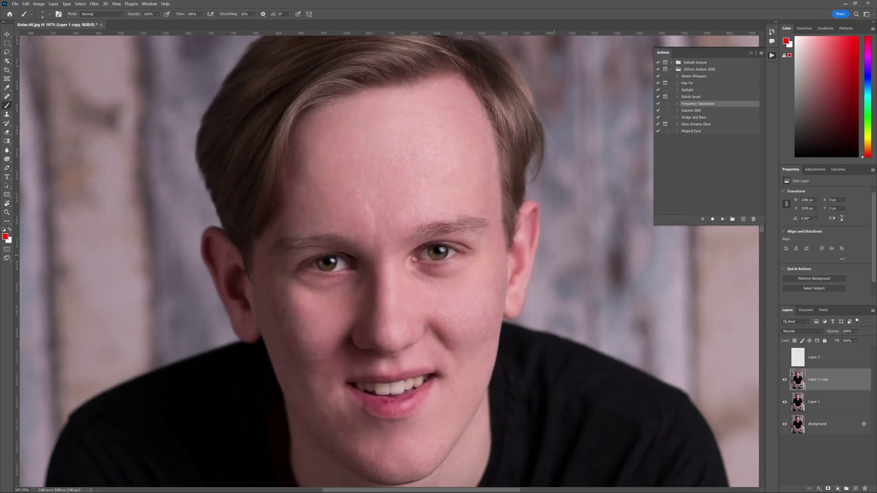
Compare the skin inside the red-marked patches with Layer 1 copy shown and hidden, finishing with the markings on Layer 2 hidden.
click(785, 358)
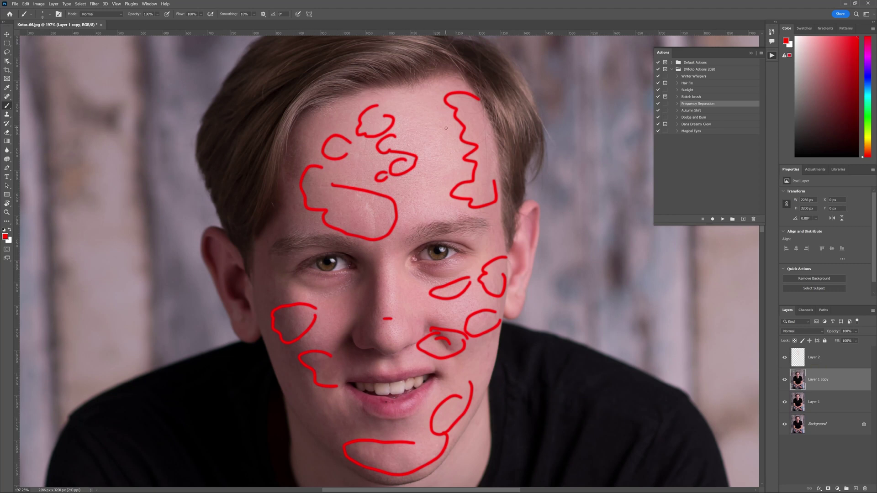
click(787, 381)
click(786, 381)
click(786, 381)
click(786, 381)
click(787, 381)
click(786, 381)
click(786, 381)
click(786, 381)
click(786, 381)
click(786, 381)
click(786, 381)
click(786, 381)
click(785, 358)
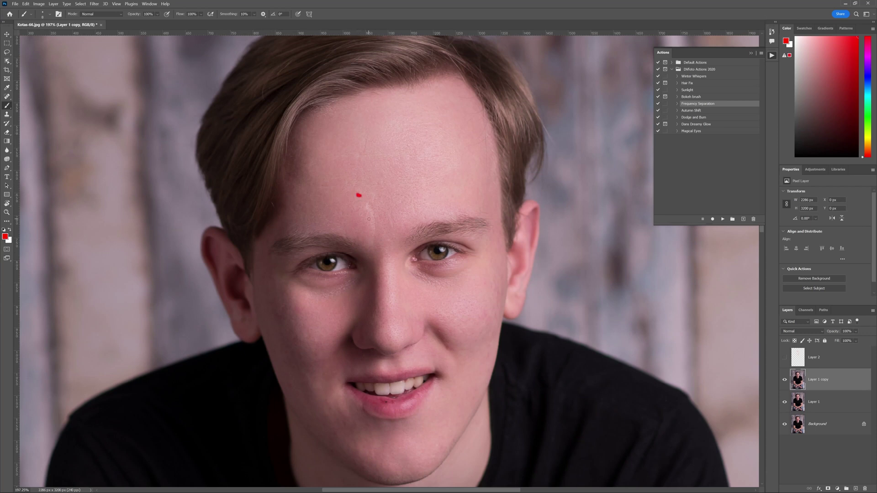
Undo the stray red brush dab on the forehead.
click(25, 3)
click(42, 11)
Remove the small blemishes on the outer cheek below the image-left eye and the dark spots on the lower lip with the Spot Healing Brush.
click(7, 212)
drag(383, 210, 400, 229)
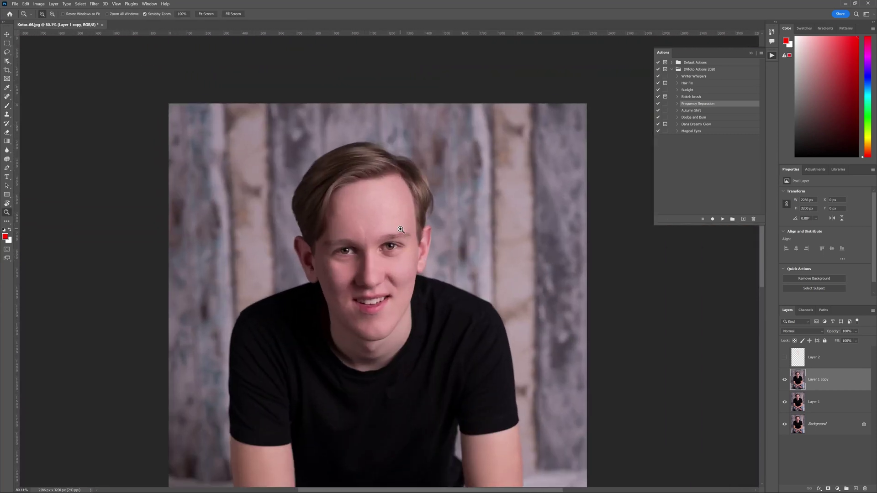
click(7, 96)
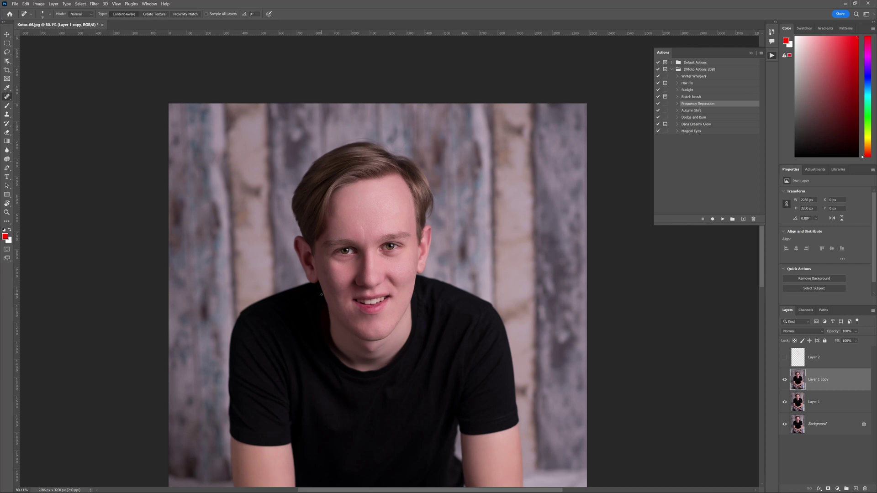
click(7, 212)
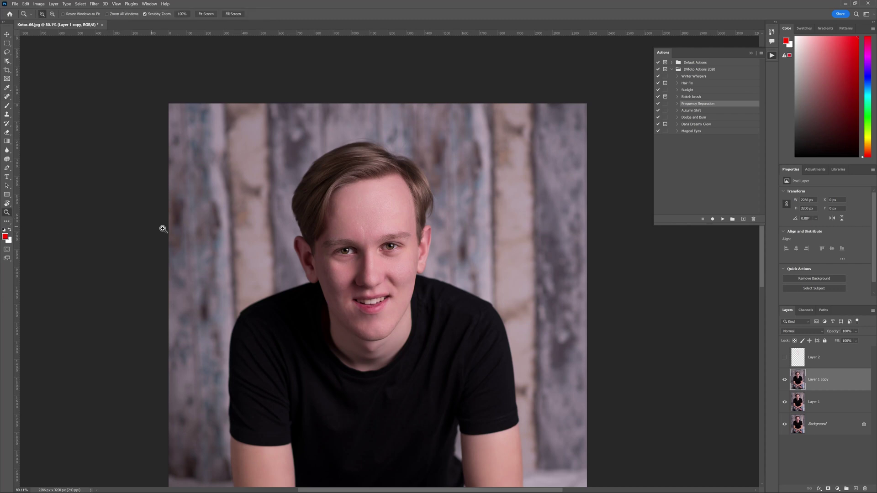
mouse_move(385, 303)
mouse_down()
mouse_move(415, 302)
mouse_move(402, 297)
mouse_up()
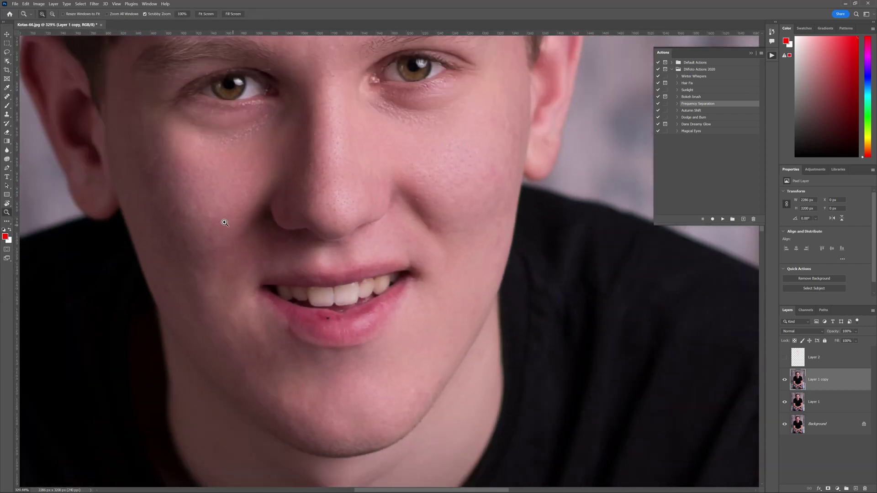
click(7, 97)
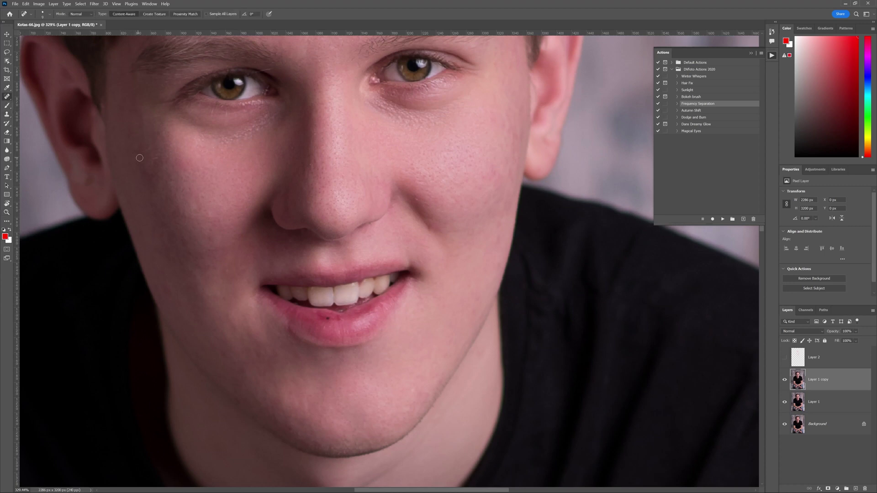
click(149, 153)
drag(142, 173, 166, 163)
click(326, 318)
click(323, 319)
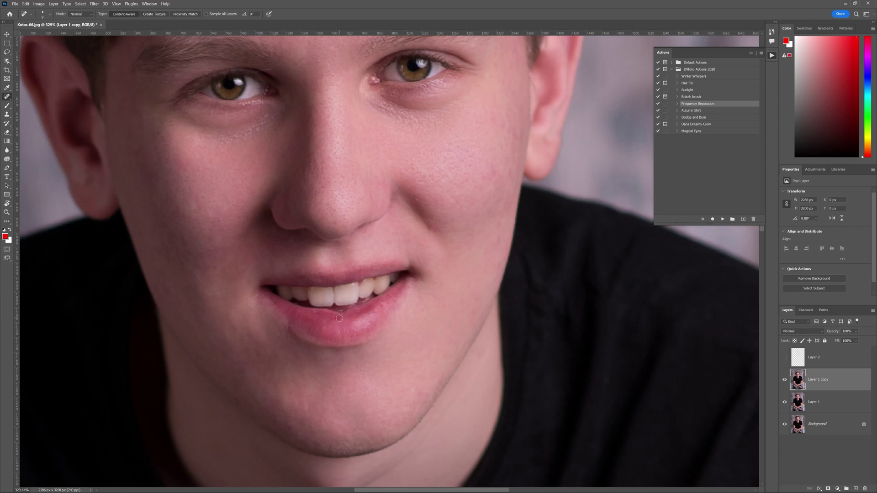
Heal the remaining small spots on the chin, the image-right cheek beside the mouth and the side of the nose on Layer 1 copy.
click(373, 385)
click(428, 223)
click(439, 232)
click(423, 265)
click(372, 226)
click(7, 212)
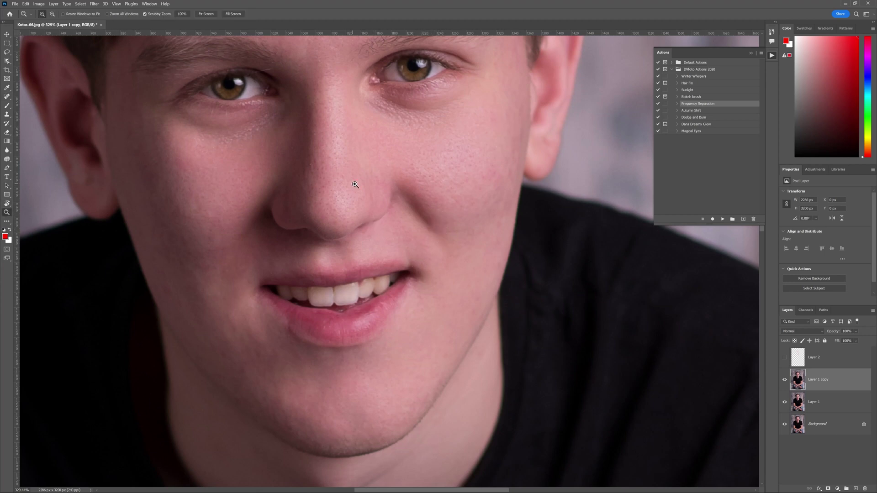
drag(355, 185, 343, 162)
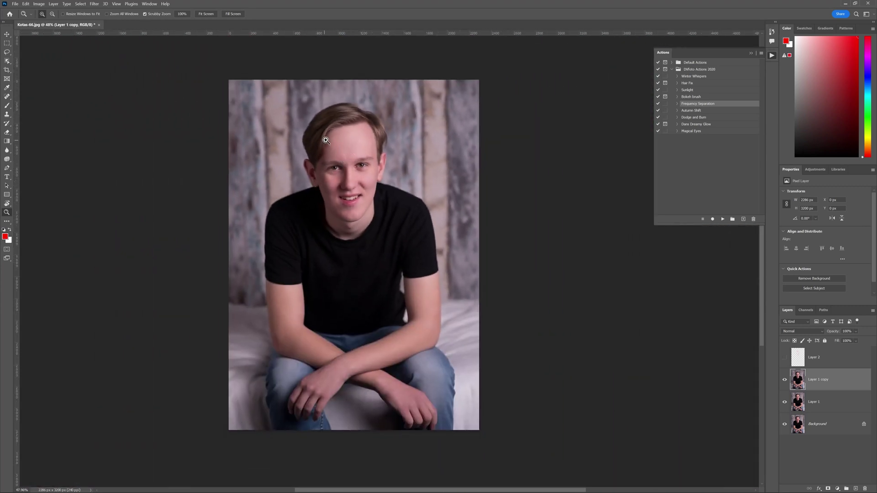